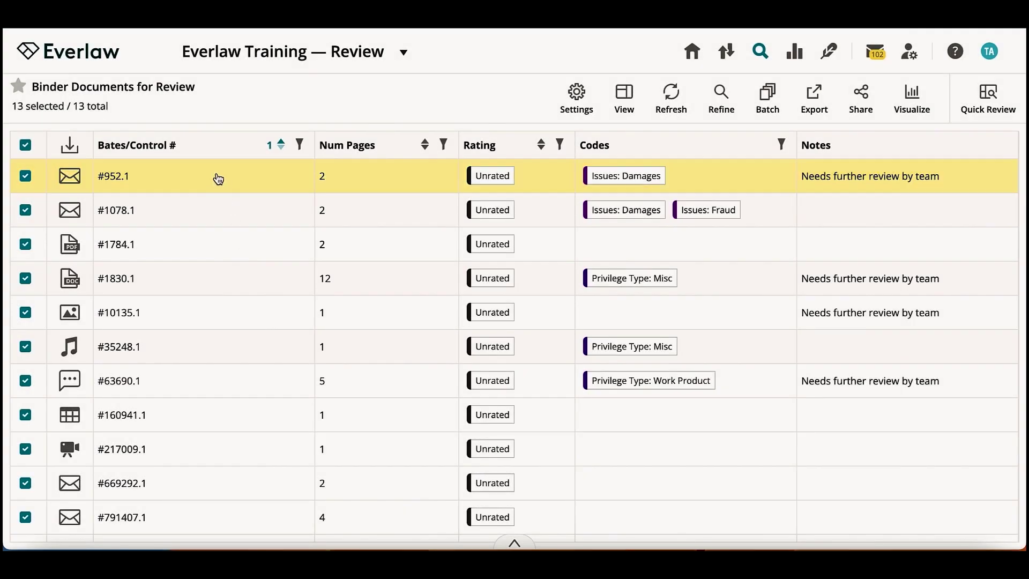
Step: Open document #952.1 in the review viewer and scroll through its PDF
click(218, 179)
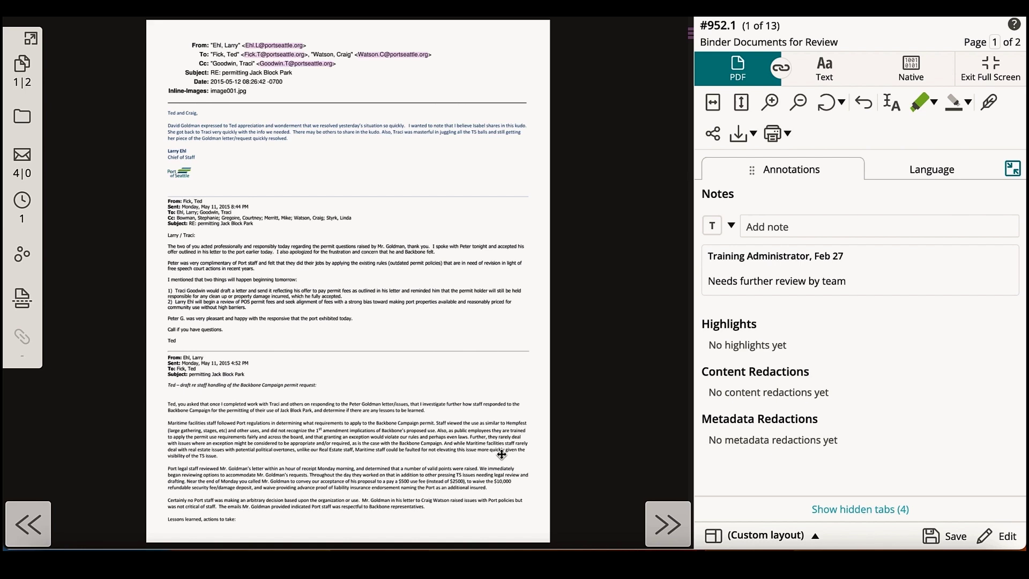
scroll(502, 455, down, 5)
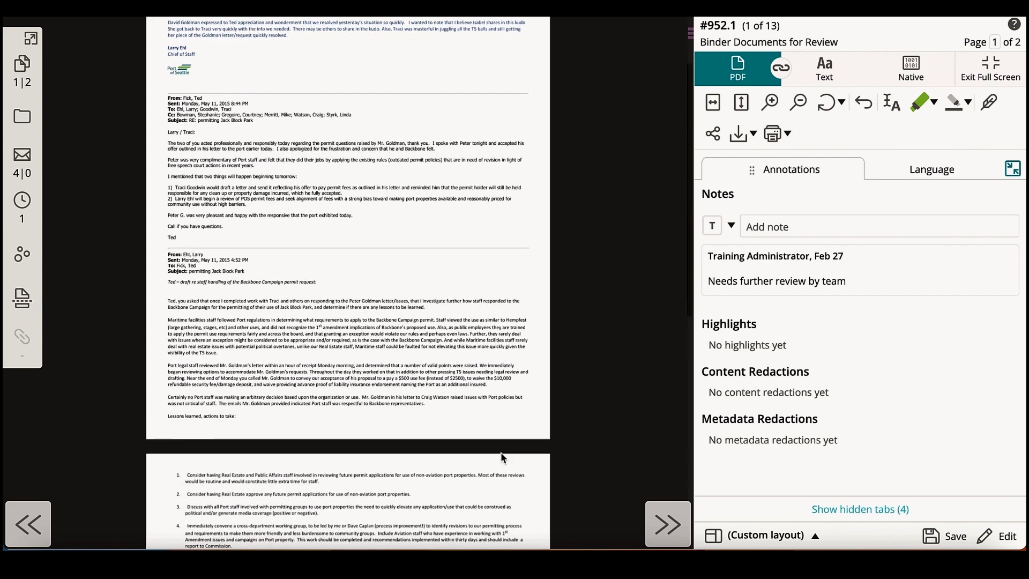
scroll(501, 454, down, 1)
scroll(502, 454, up, 6)
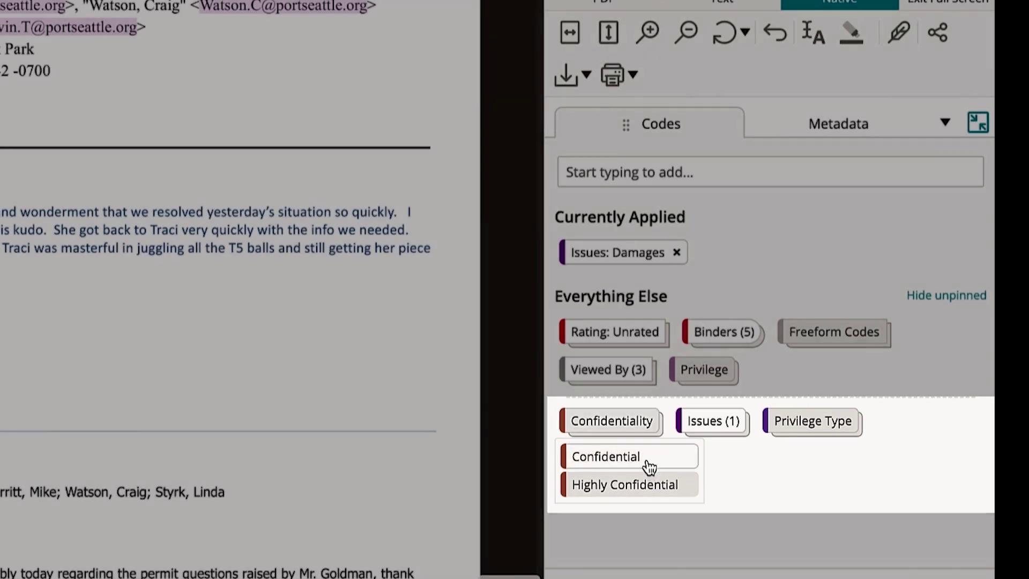
Step: Apply the Confidentiality: Confidential code to document #952.1
click(649, 464)
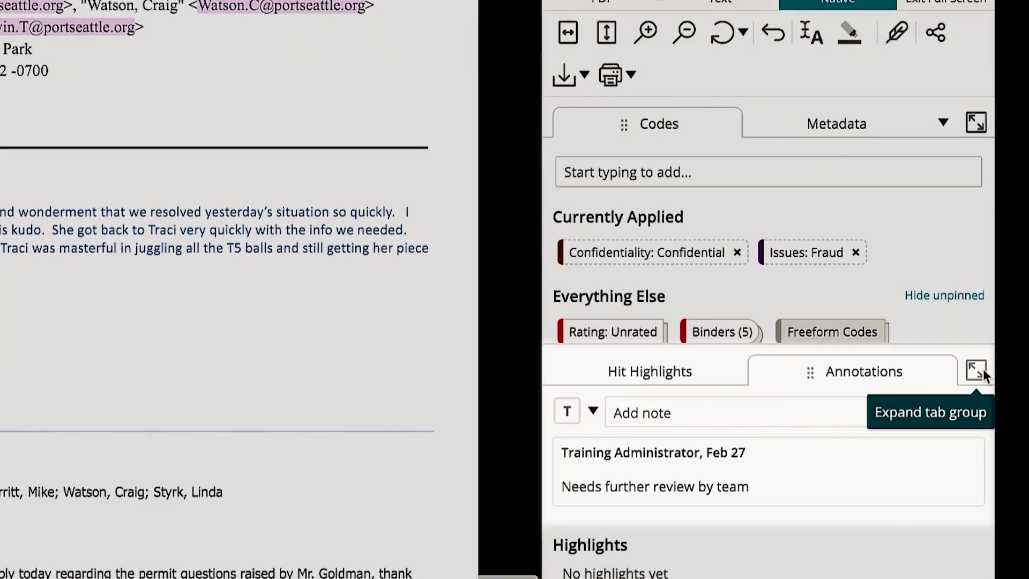
Step: Save a bulleted note citing the related chat, 'Produced as ABC000954' and 'Check out paragraph 3'
click(983, 369)
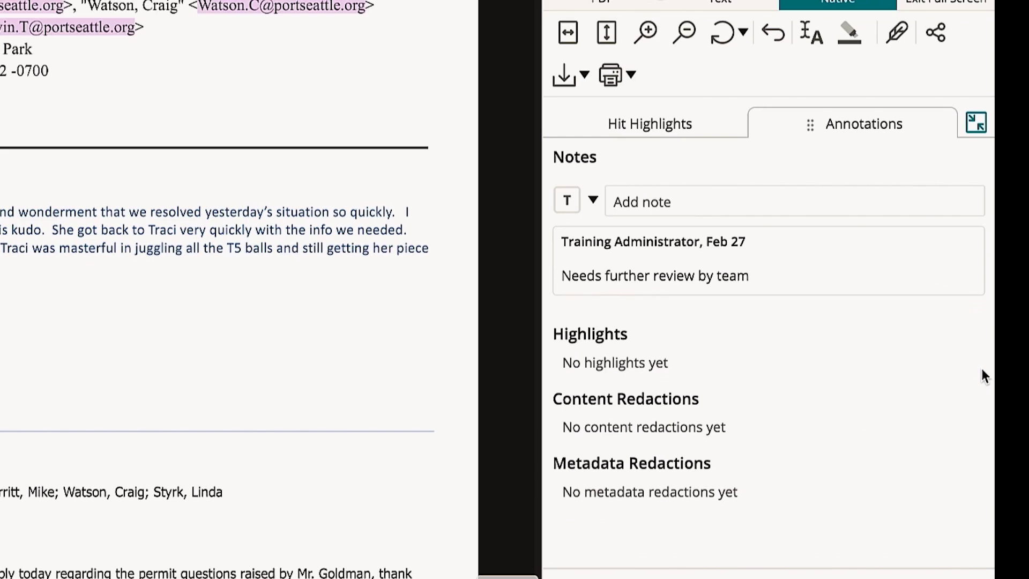
click(773, 206)
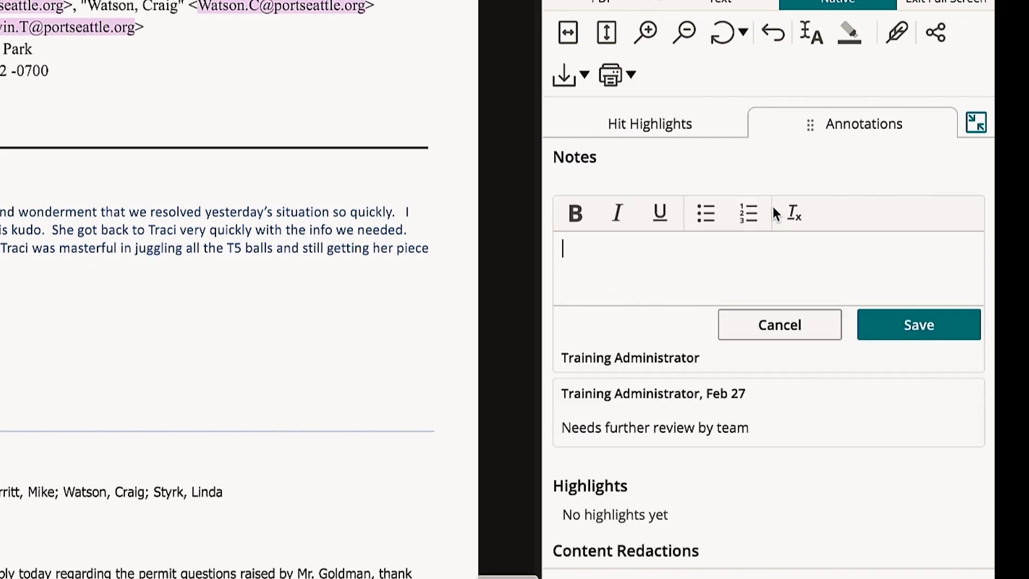
click(716, 217)
text(Relat)
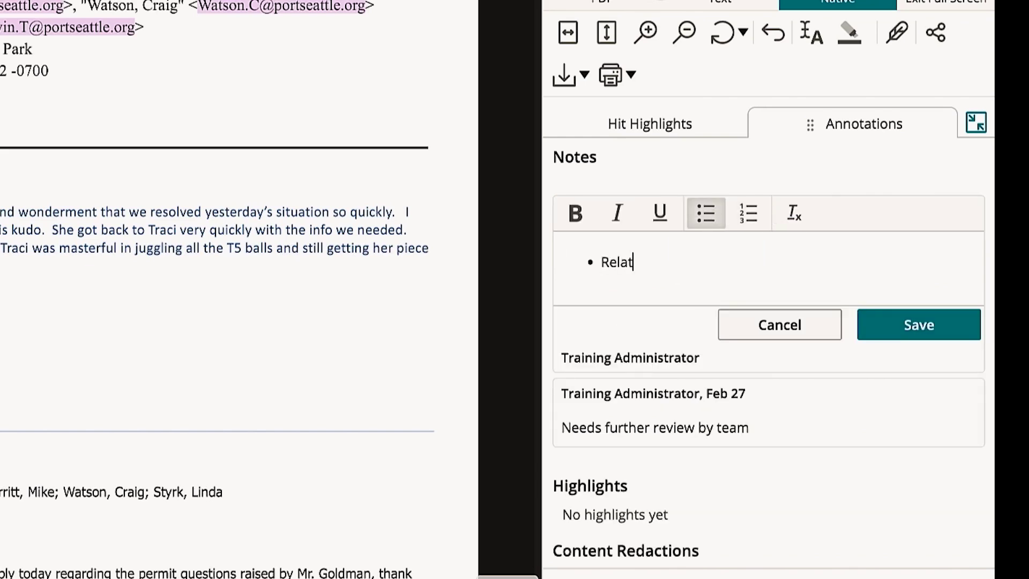
text(ed to Ted's chat)
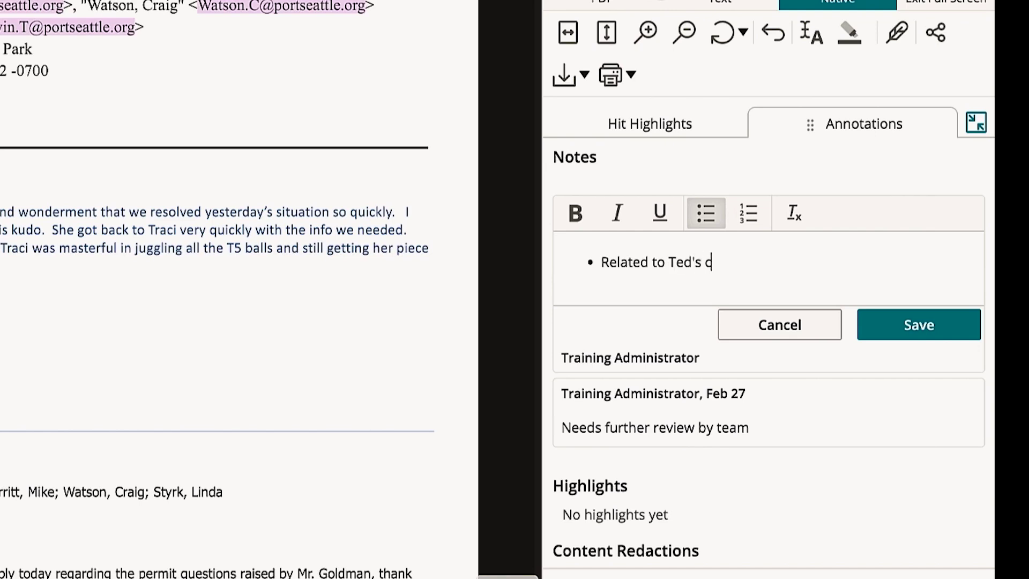
key(Return)
text(P)
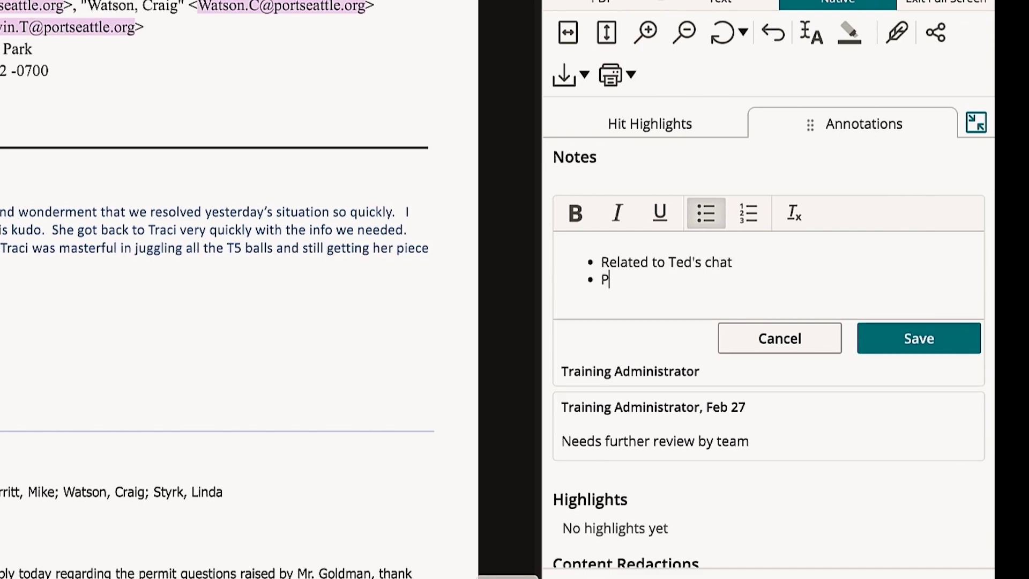
text(roduced as ABC000954)
key(Return)
text(c)
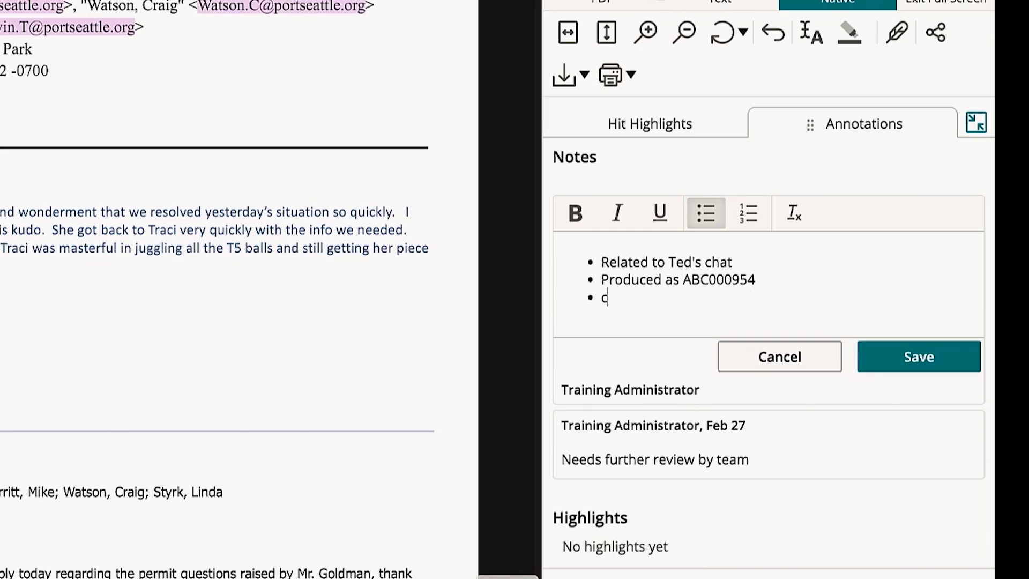
key(BackSpace)
text(Check out para)
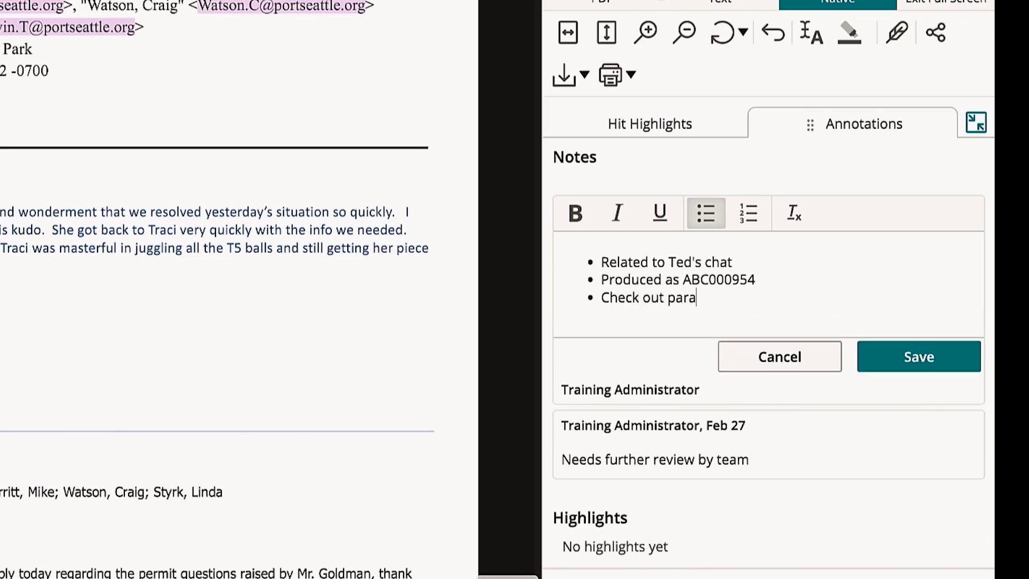
text(graph 3)
click(915, 356)
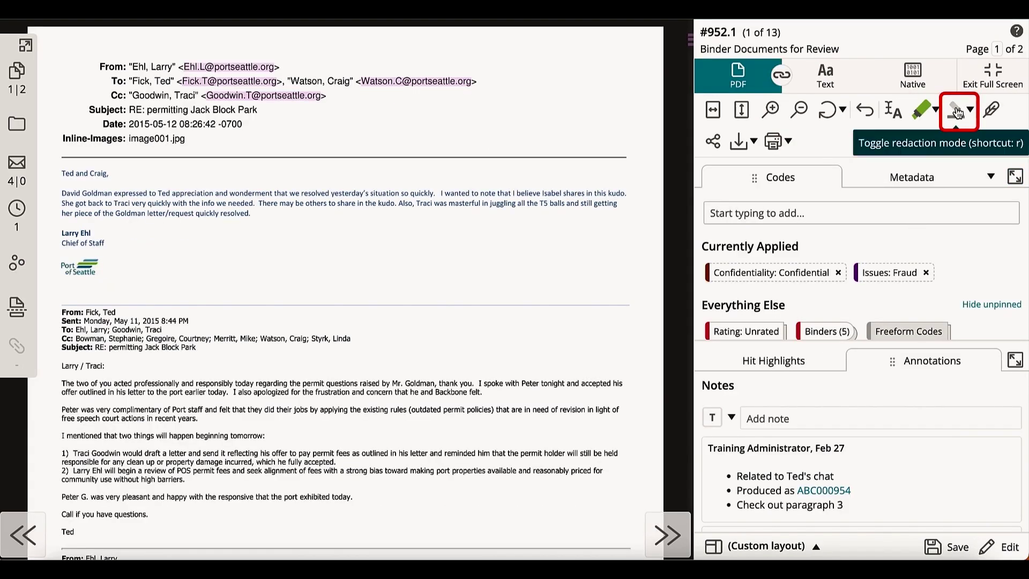
Step: Redact the email's opening paragraph with the Attorney/Client Communication - AC stamp
click(957, 112)
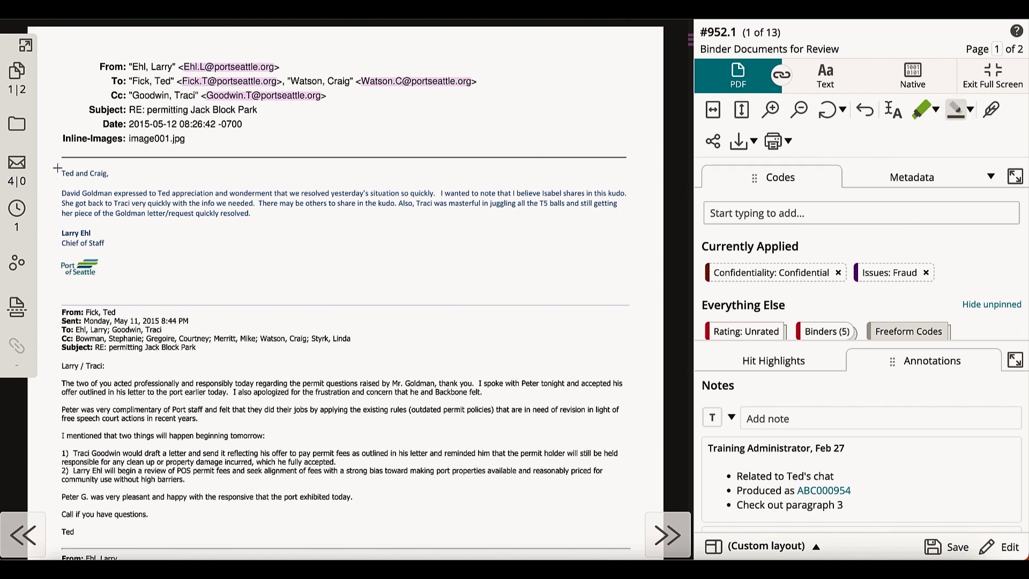
drag(57, 167, 641, 226)
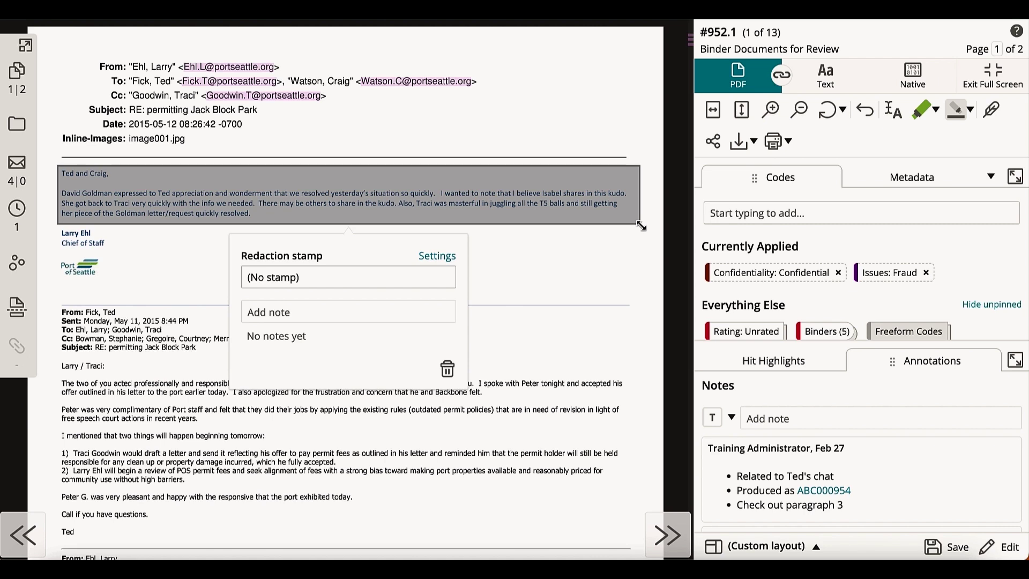
click(427, 275)
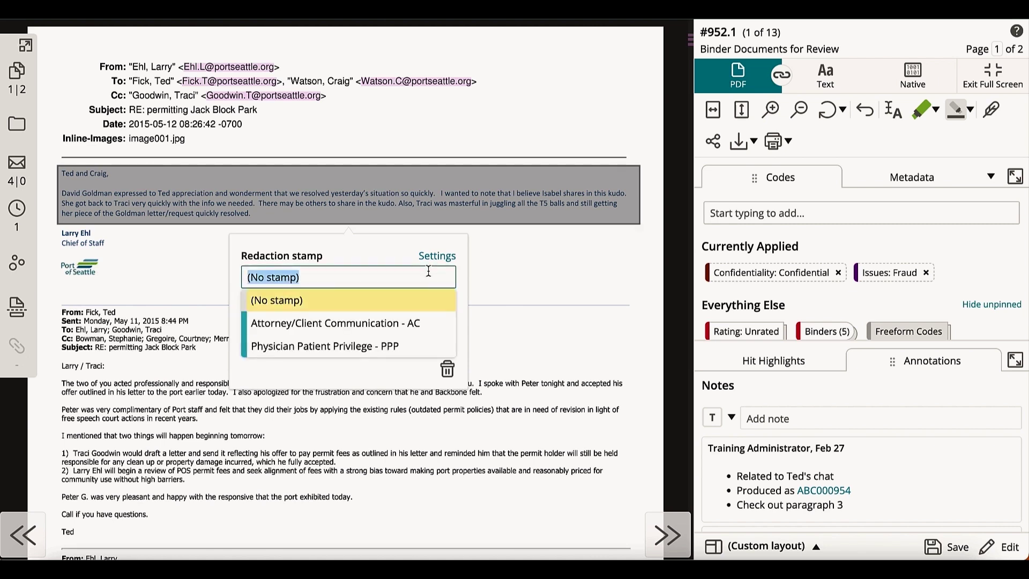
click(424, 325)
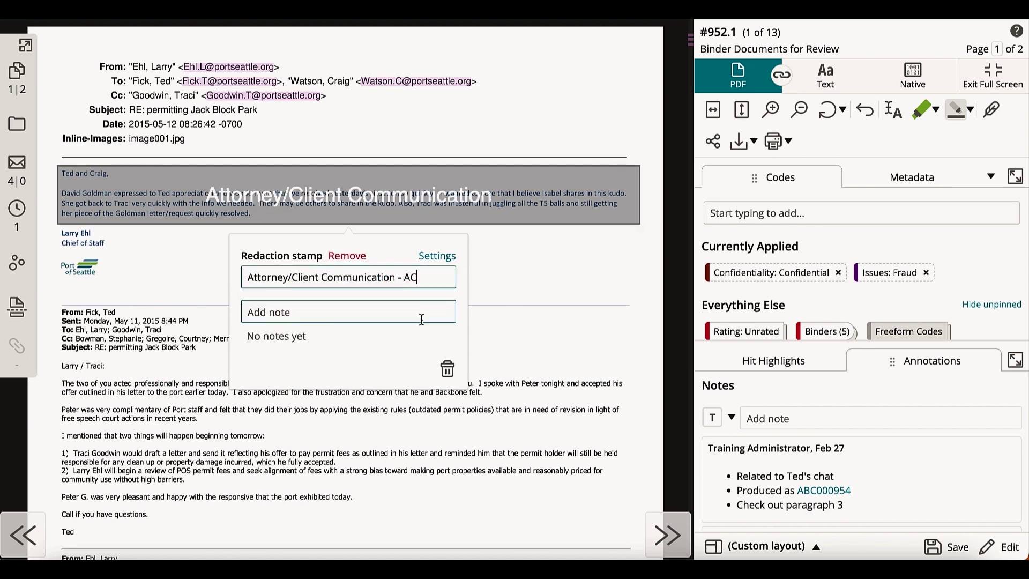
Step: Attach the note 'Final decision' to the paragraph redaction
click(422, 319)
text(F)
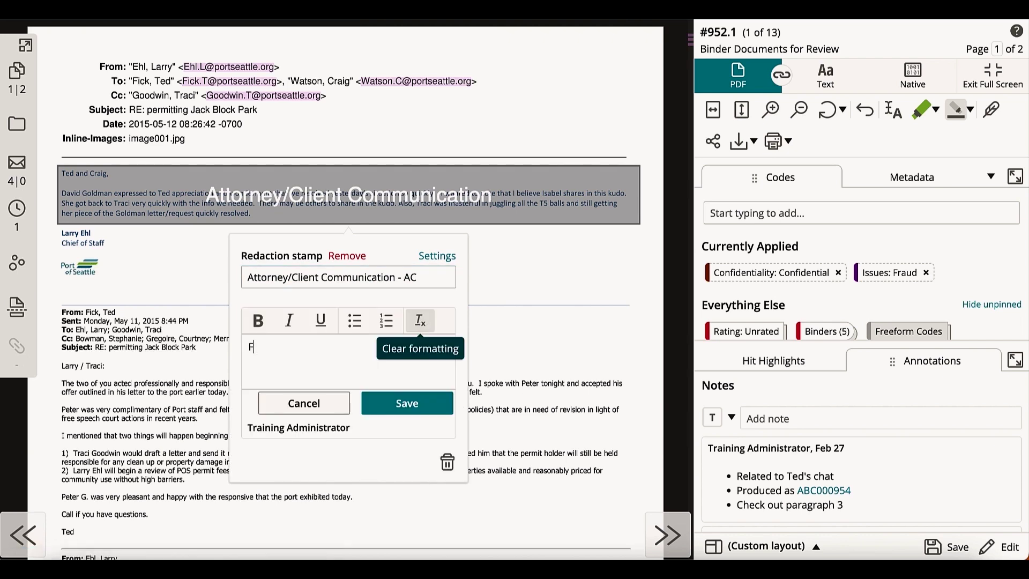
text(inal decision)
click(423, 416)
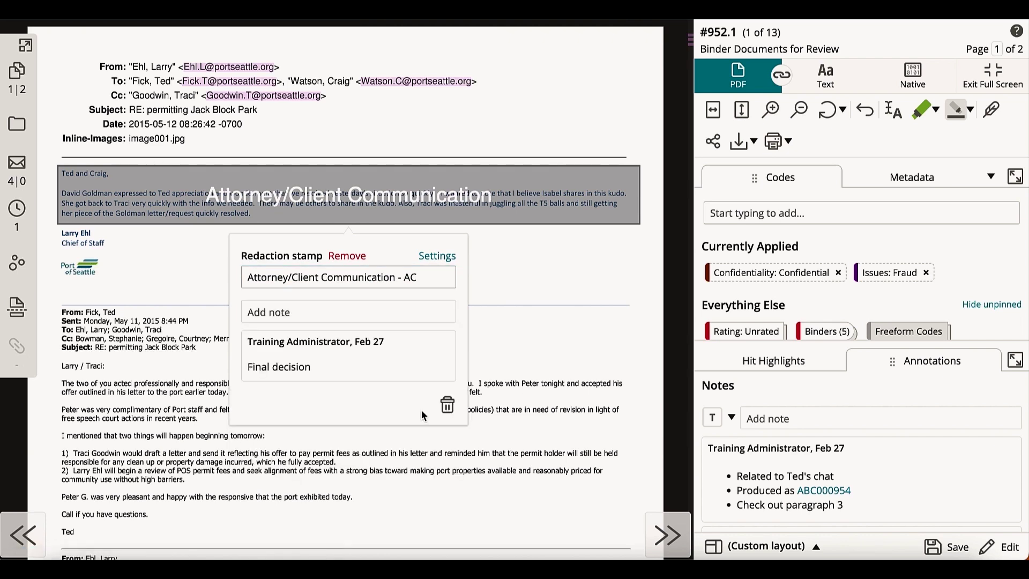
key(Escape)
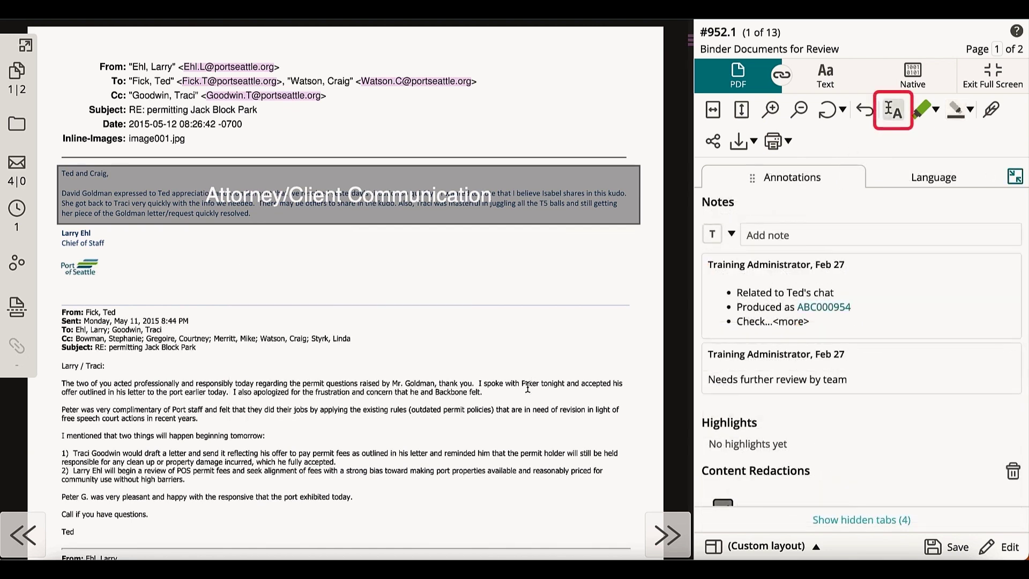
Step: Redact all hits of a colleague's first name and add another person's quoted full name as a search hit
drag(523, 383, 538, 389)
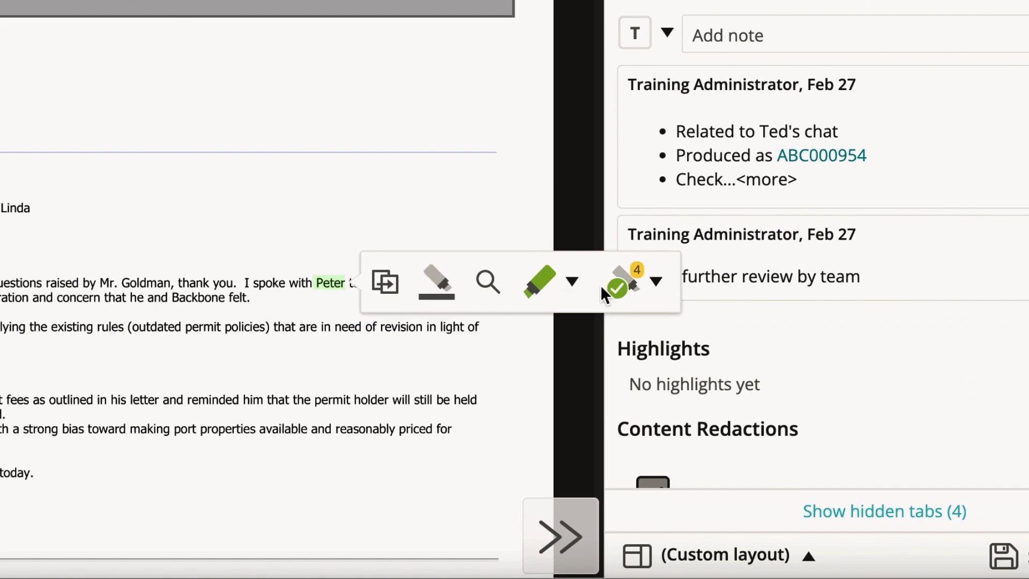
click(623, 289)
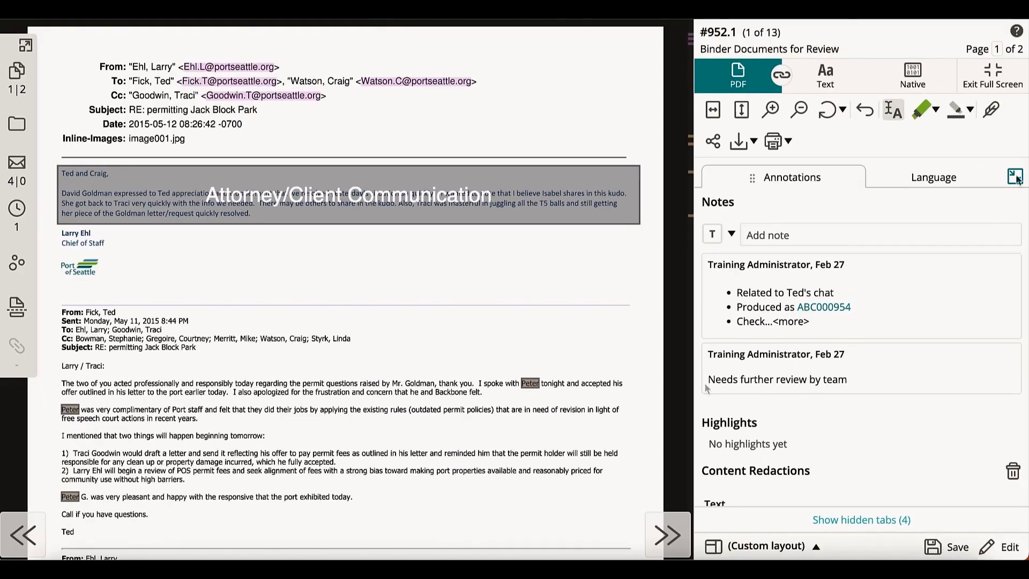
click(1017, 179)
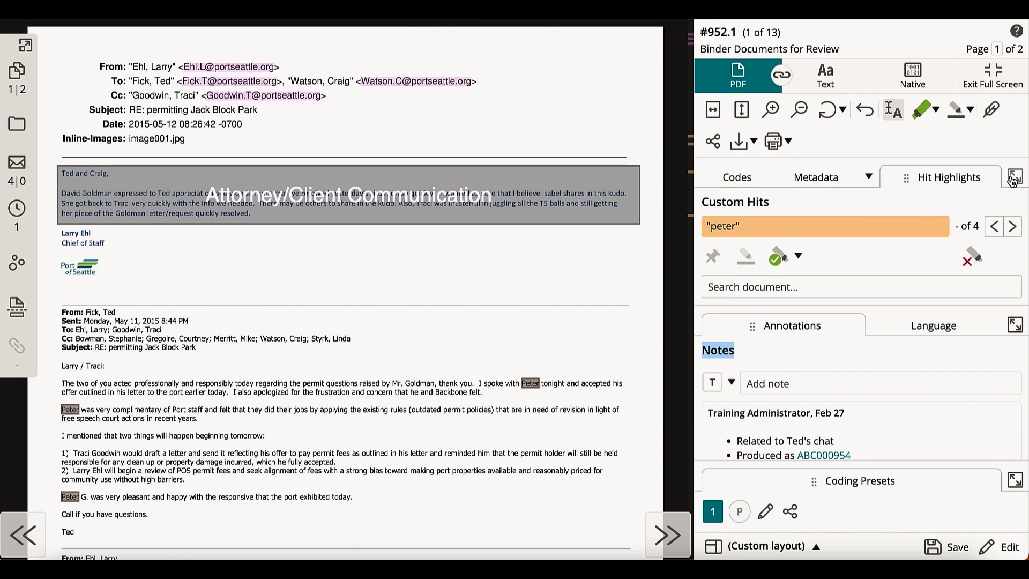
click(1016, 180)
click(898, 284)
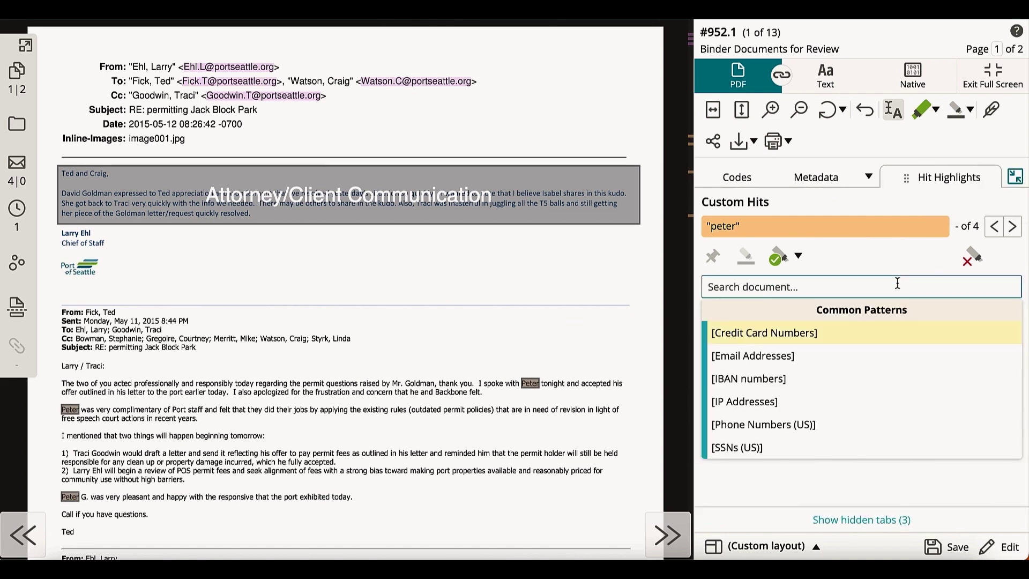
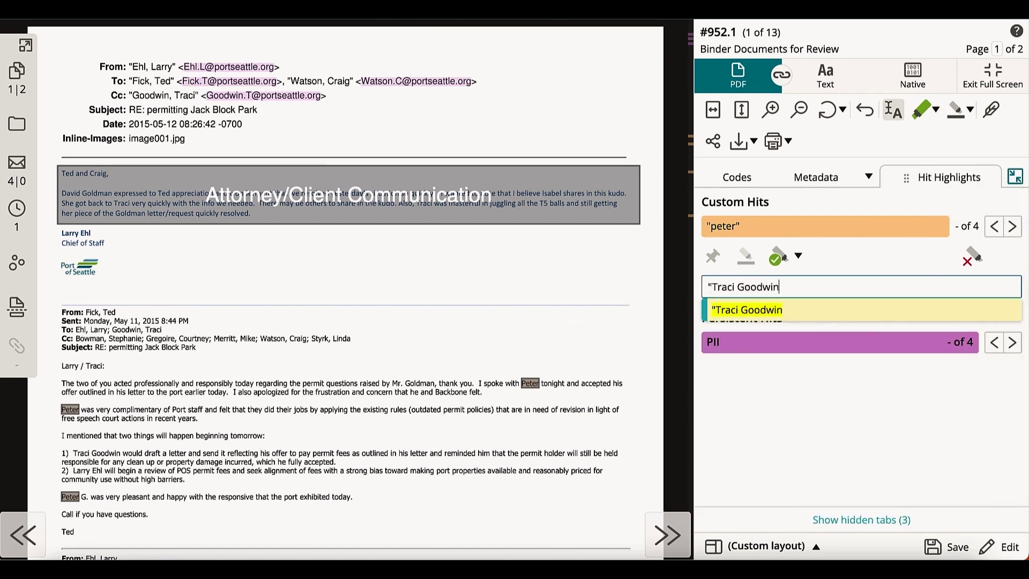
text(")
key(Return)
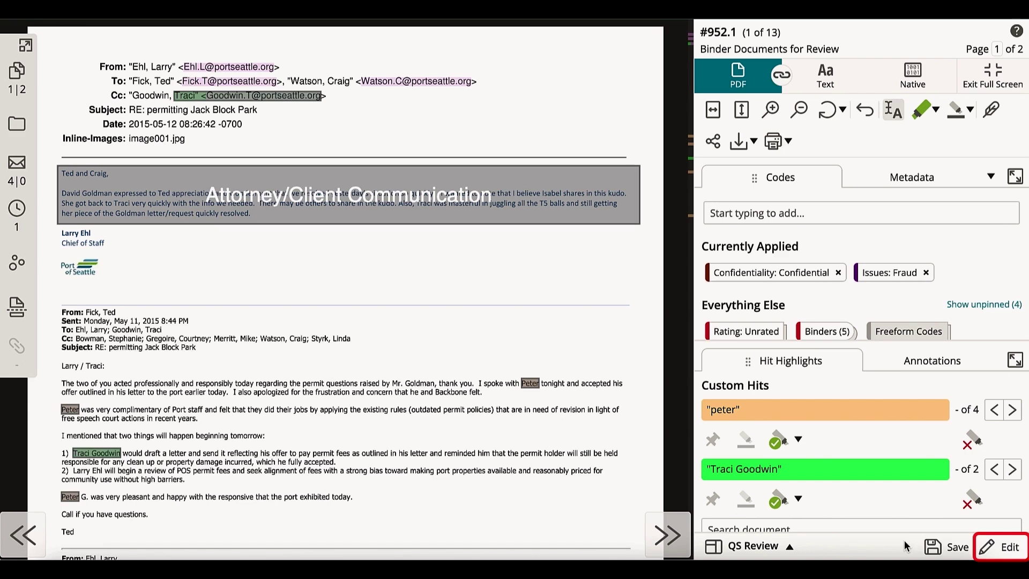
Step: Add a Language tab group to the review panel and save it as a new layout
click(1005, 552)
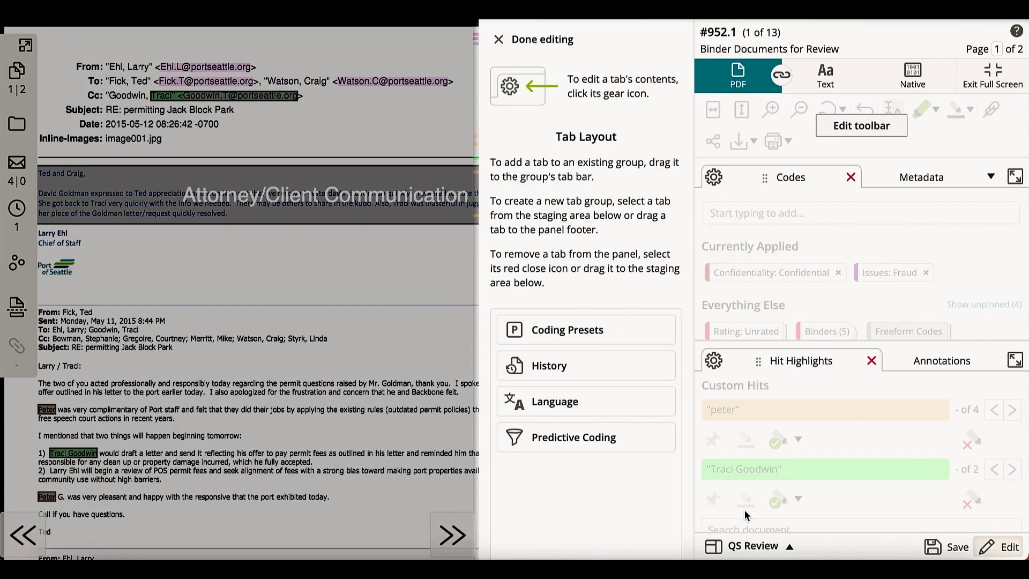
click(604, 441)
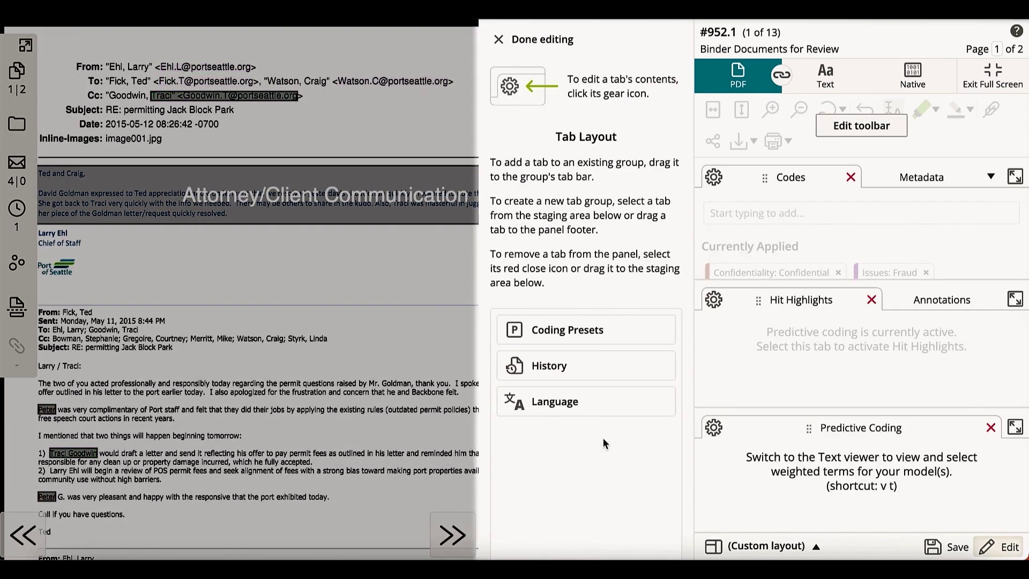
click(603, 412)
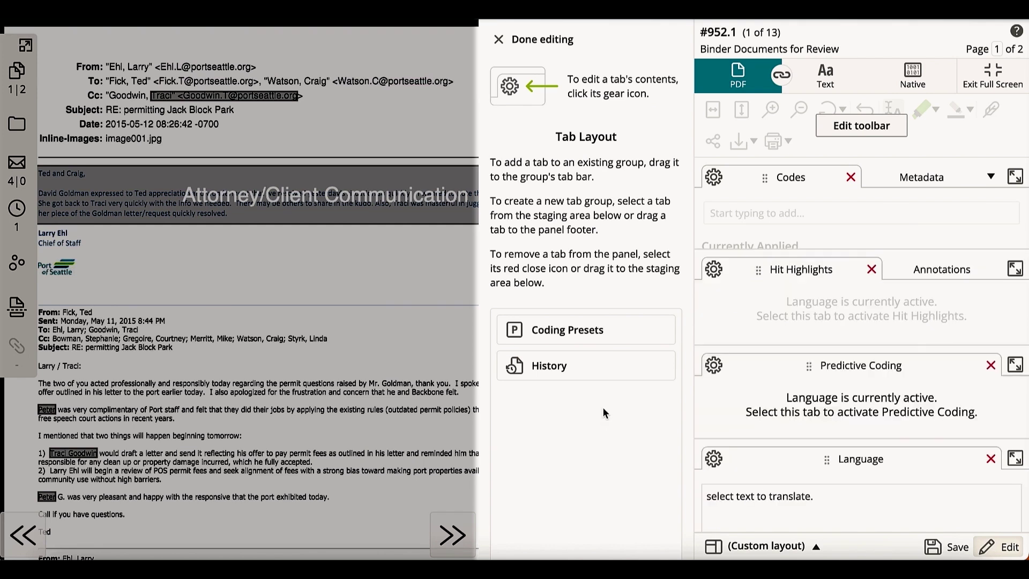
click(990, 365)
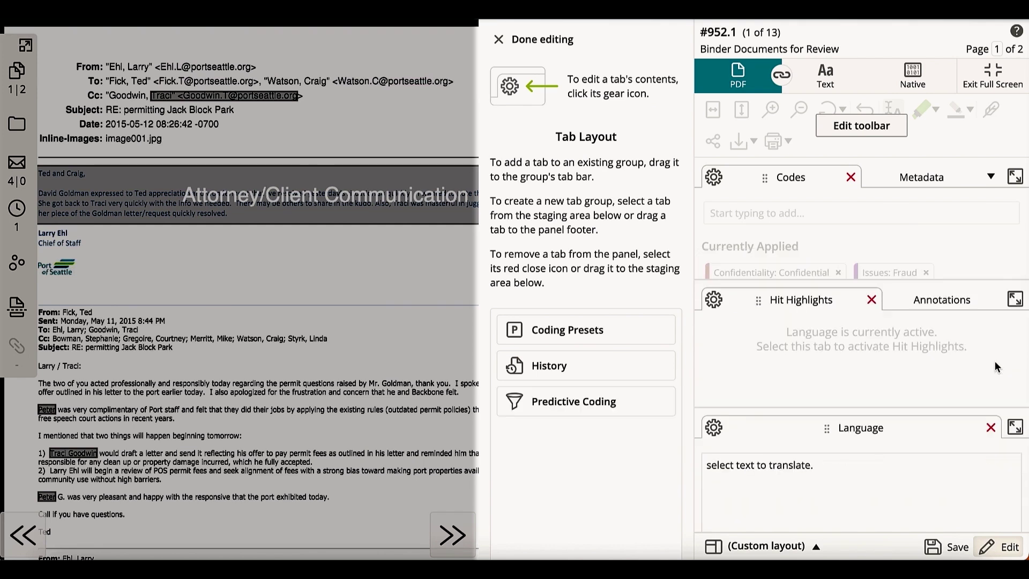
click(958, 548)
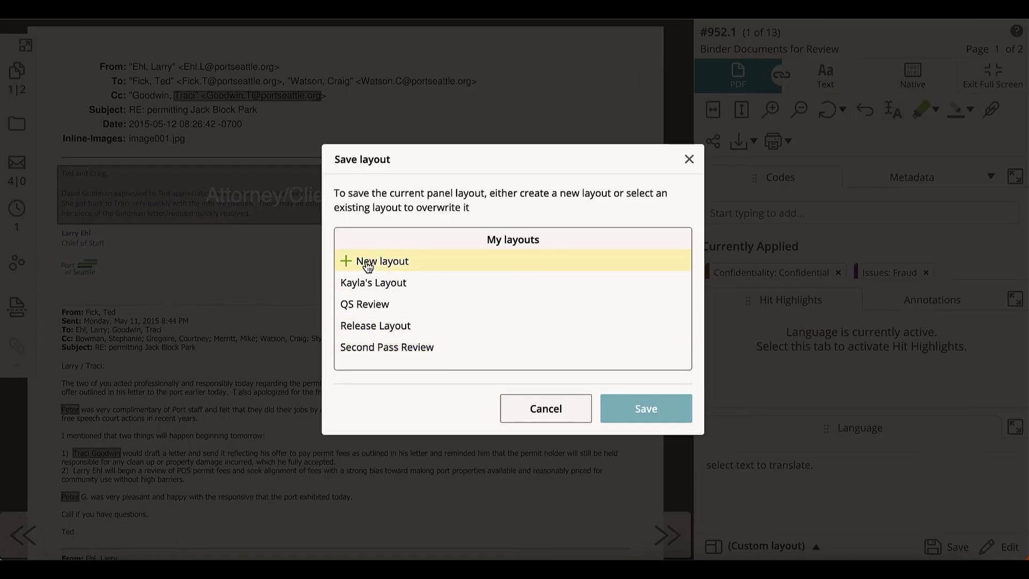
click(367, 267)
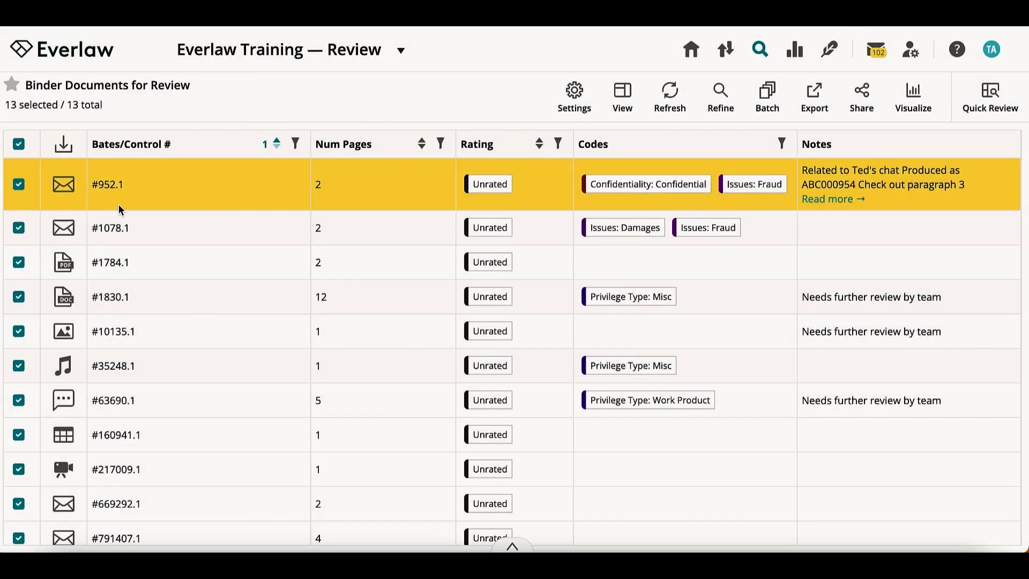
Step: Select documents #952.1, #1078.1 and #1784.1 for a batch modify
click(19, 145)
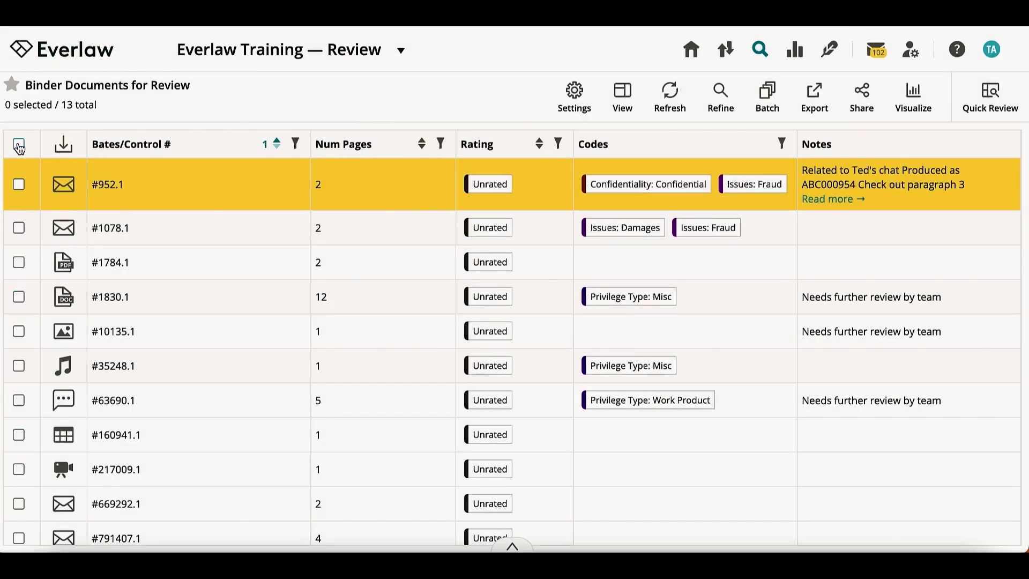
click(18, 184)
click(19, 228)
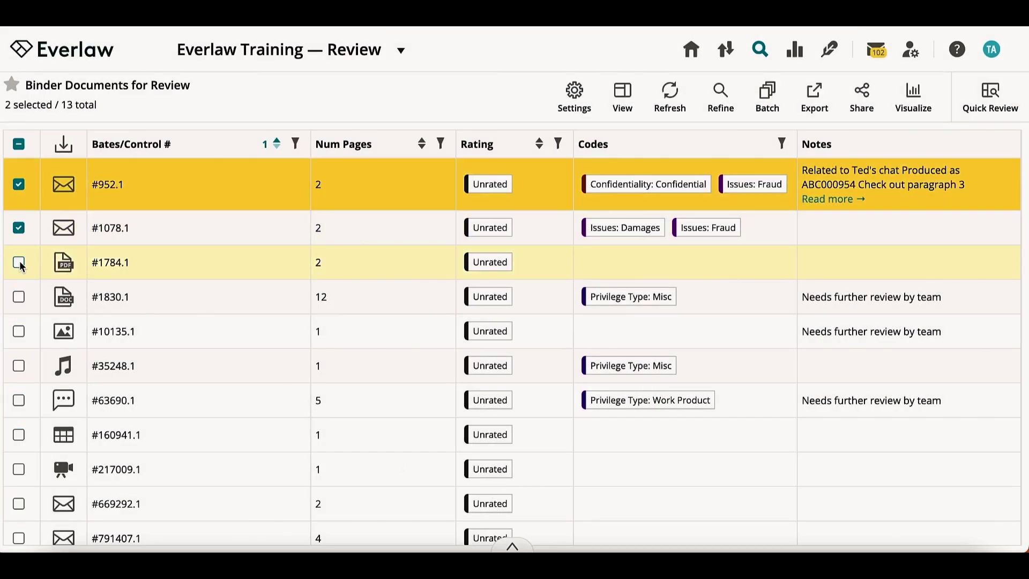
click(19, 262)
click(764, 95)
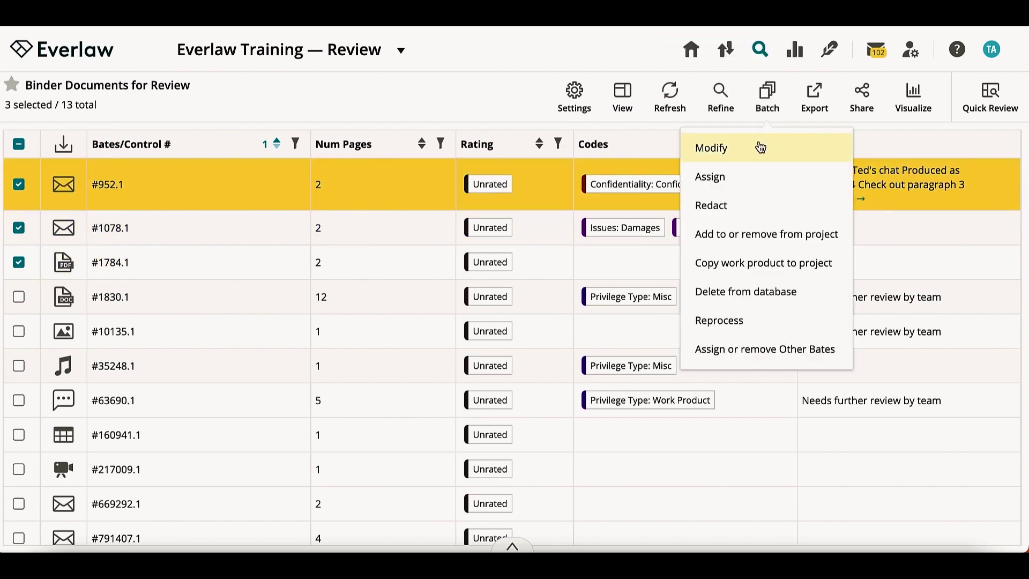
click(761, 148)
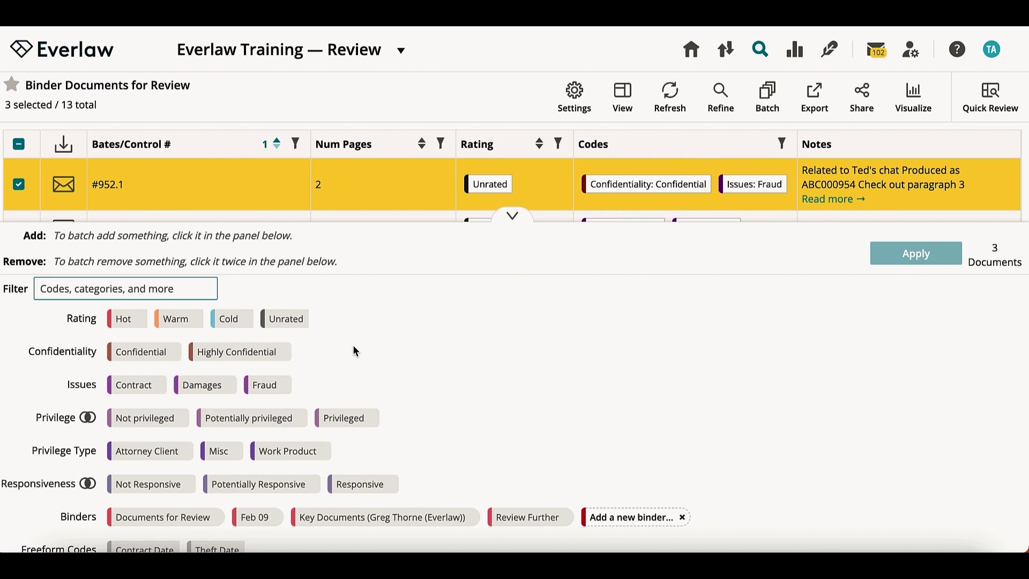
Step: Add Highly Confidential and the Feb 09 binder, remove Fraud and Key Documents, and apply
click(273, 356)
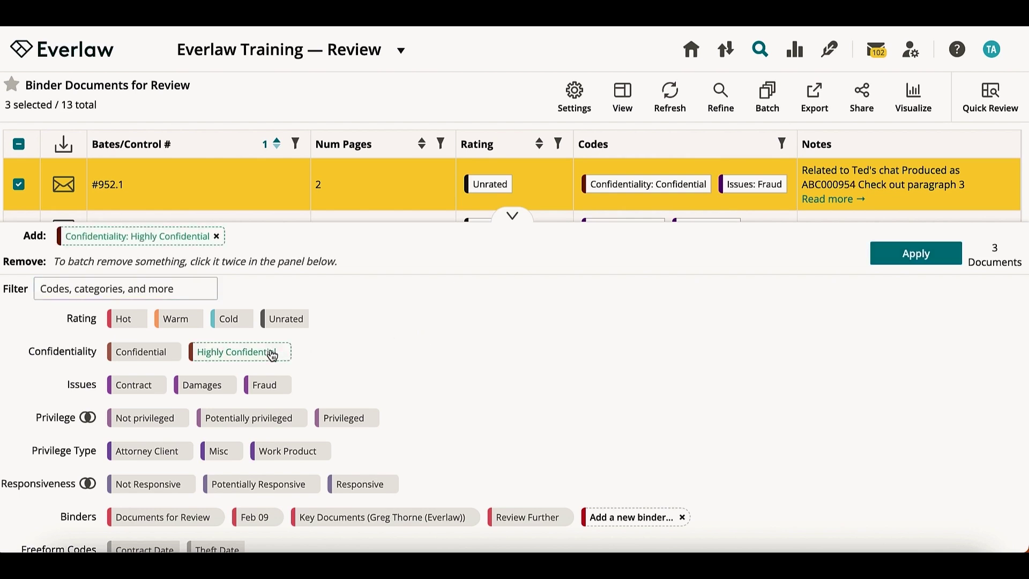
click(262, 518)
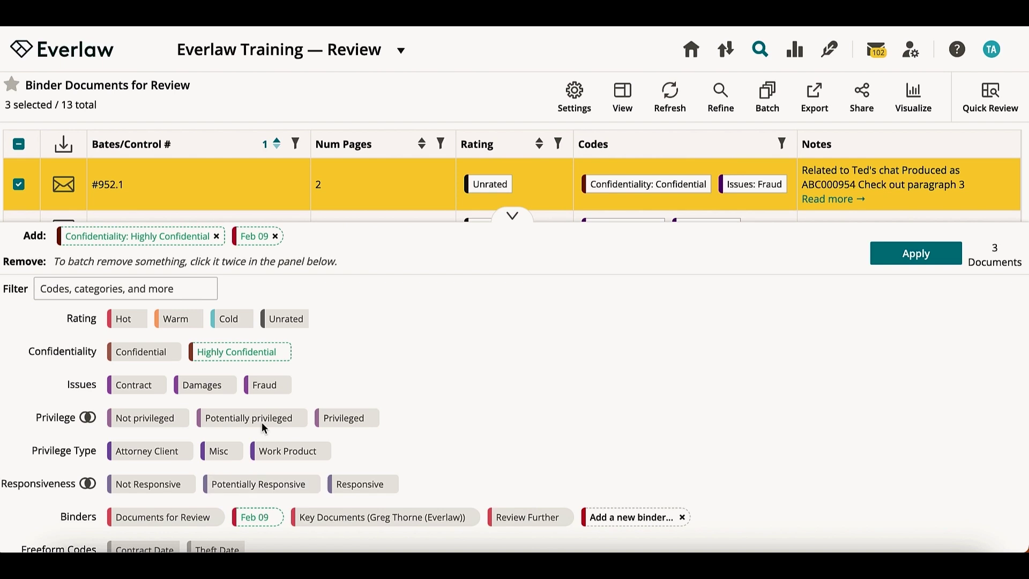
click(264, 384)
click(265, 385)
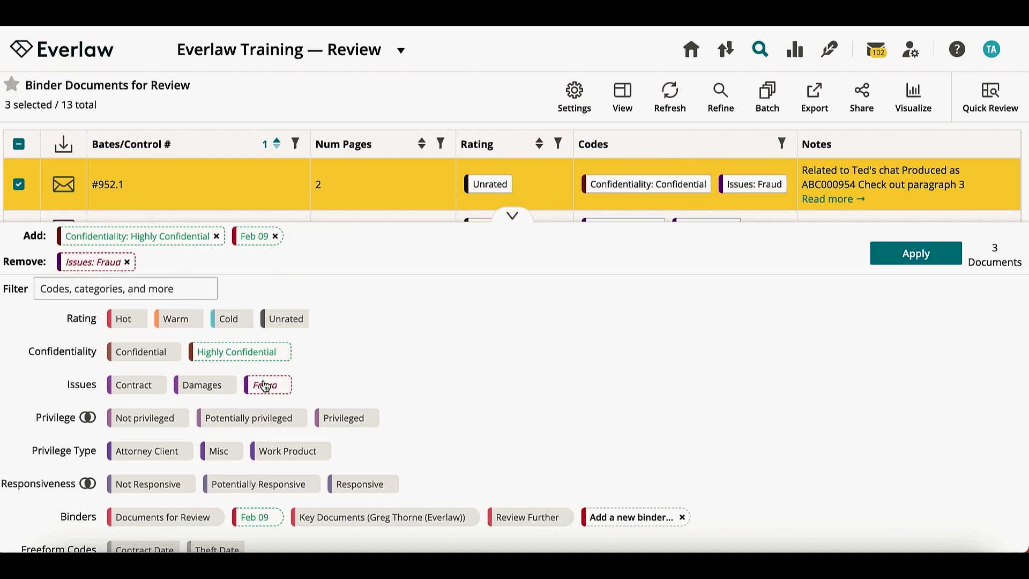
click(325, 518)
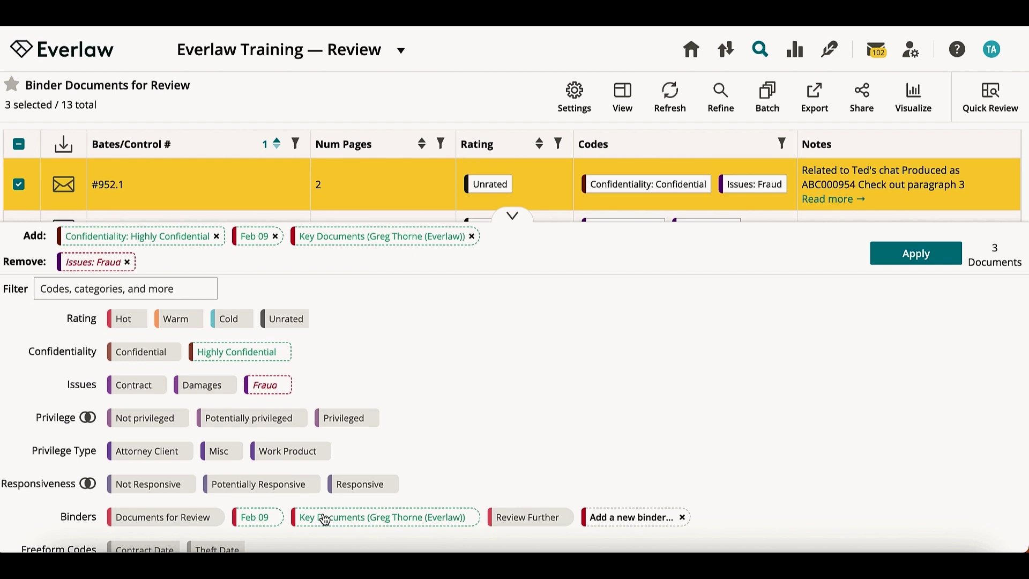
click(325, 518)
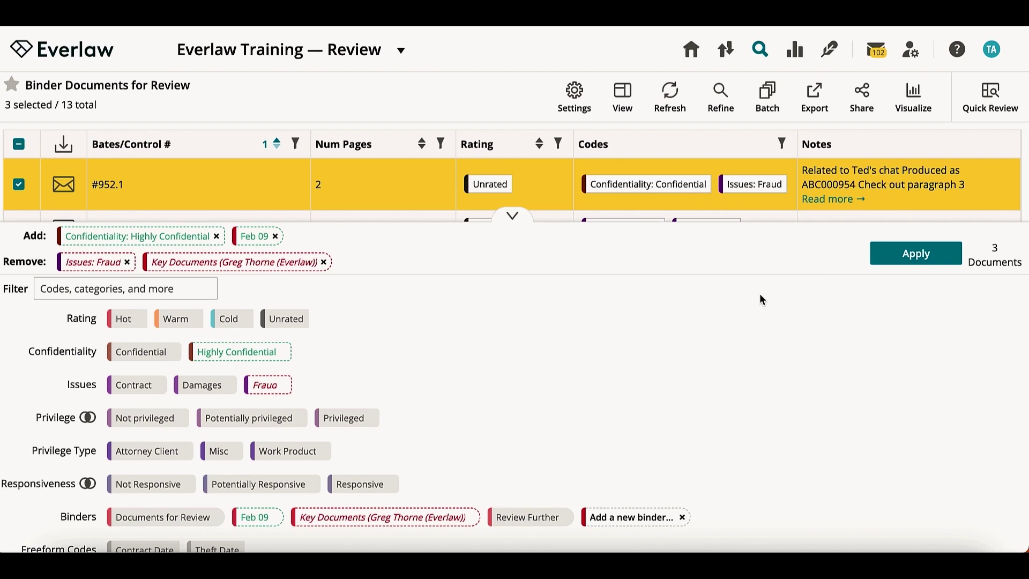
click(893, 257)
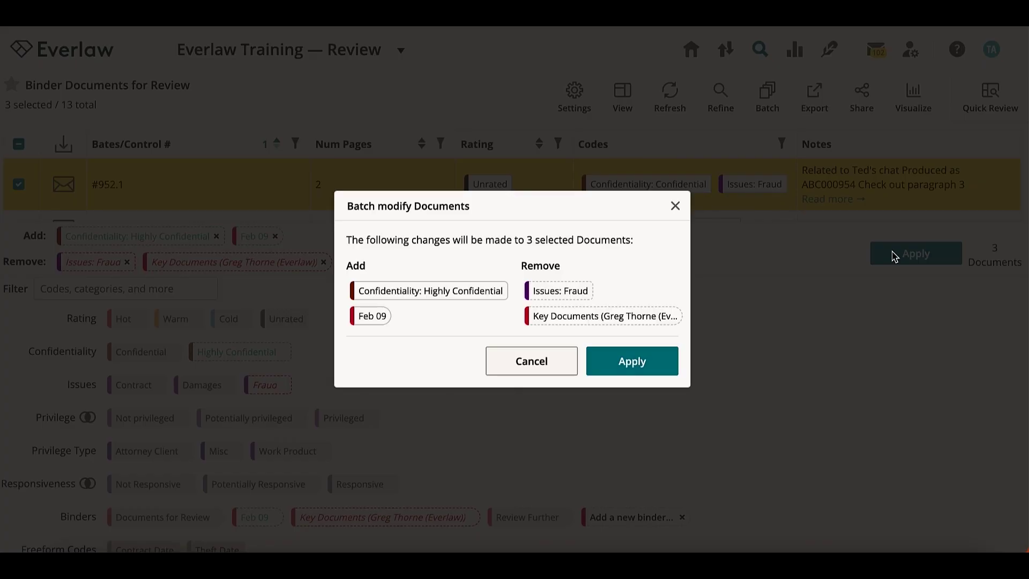
click(668, 361)
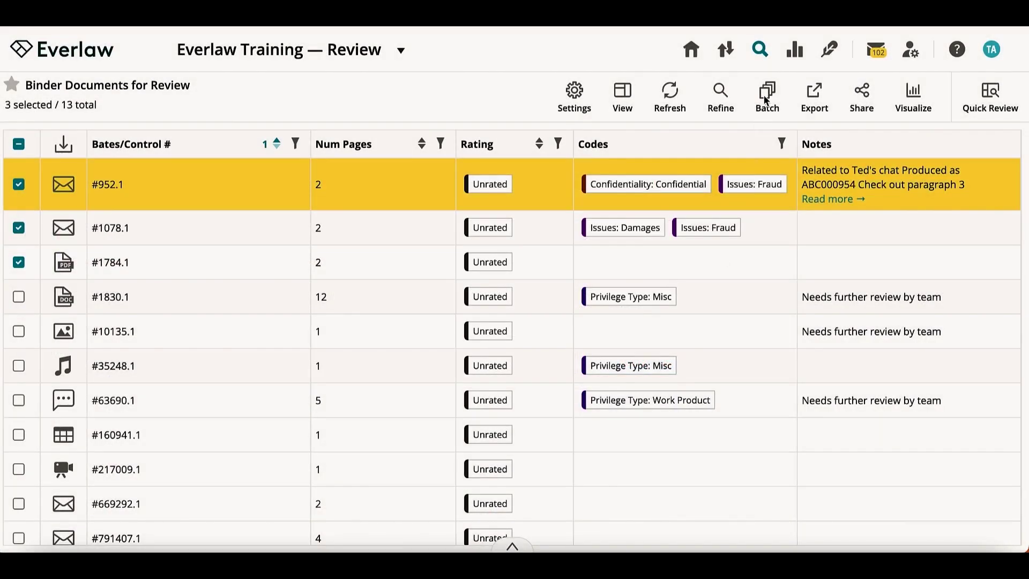
Step: Batch-redact the person's full name in document text and the Bcc metadata field
click(764, 93)
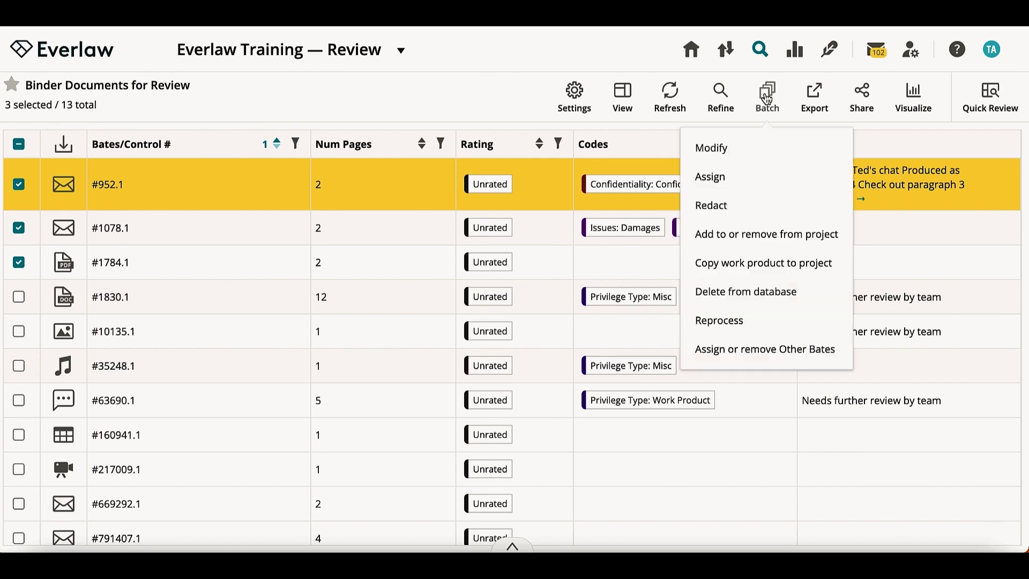
click(770, 205)
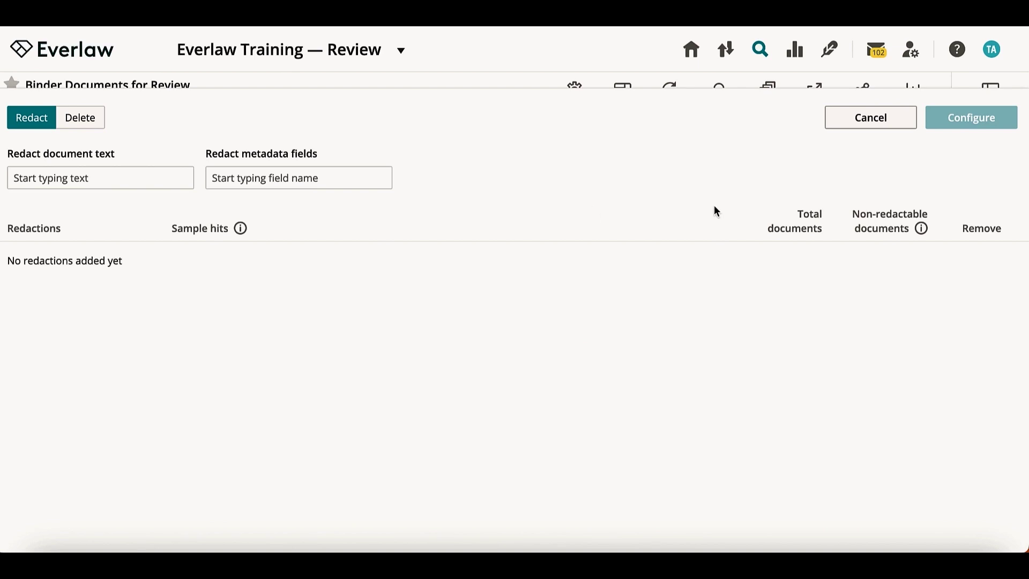
click(89, 179)
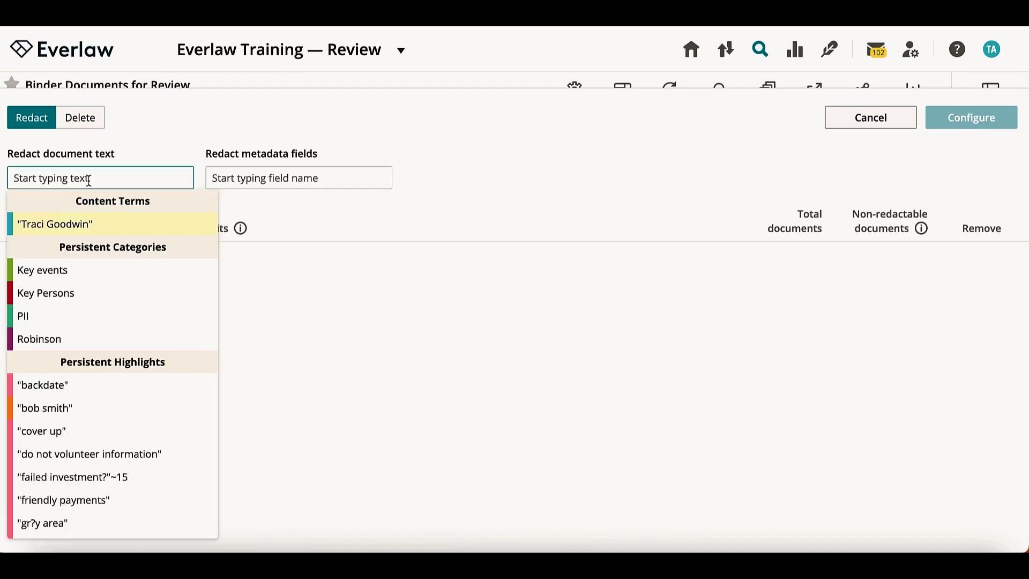
key(Return)
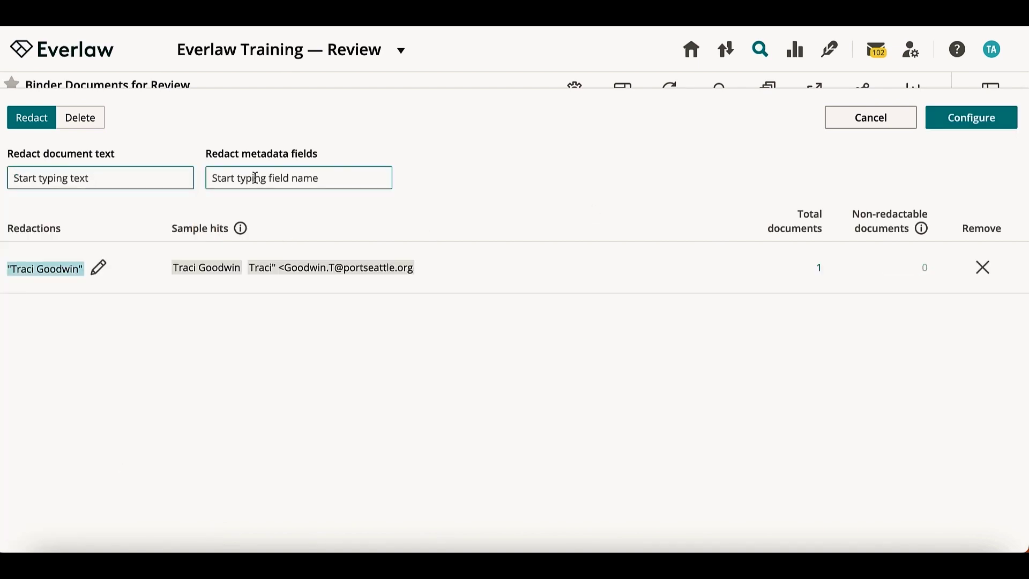
click(255, 178)
click(279, 417)
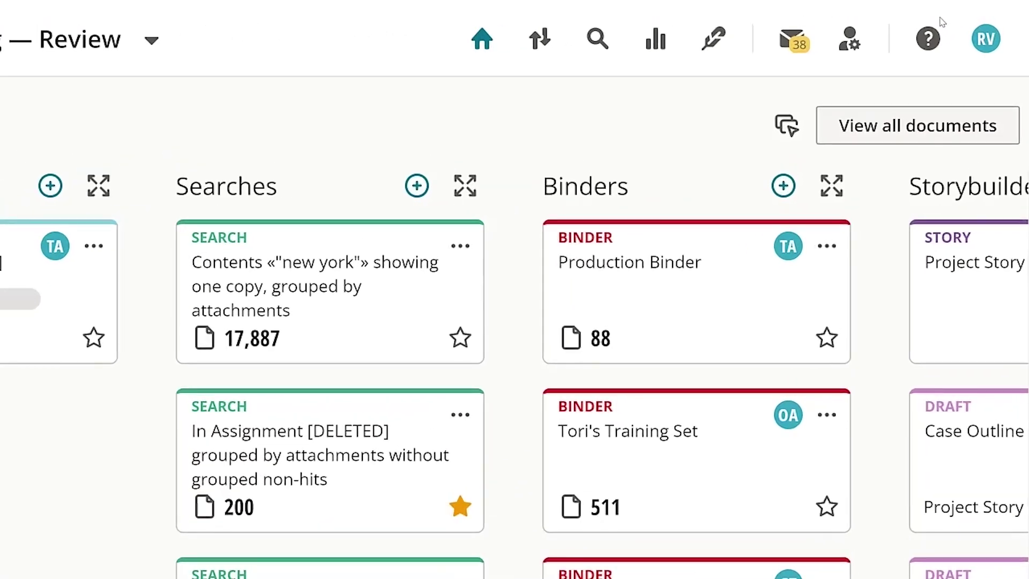
Step: Open the Help menu and view all help and support resources
click(930, 40)
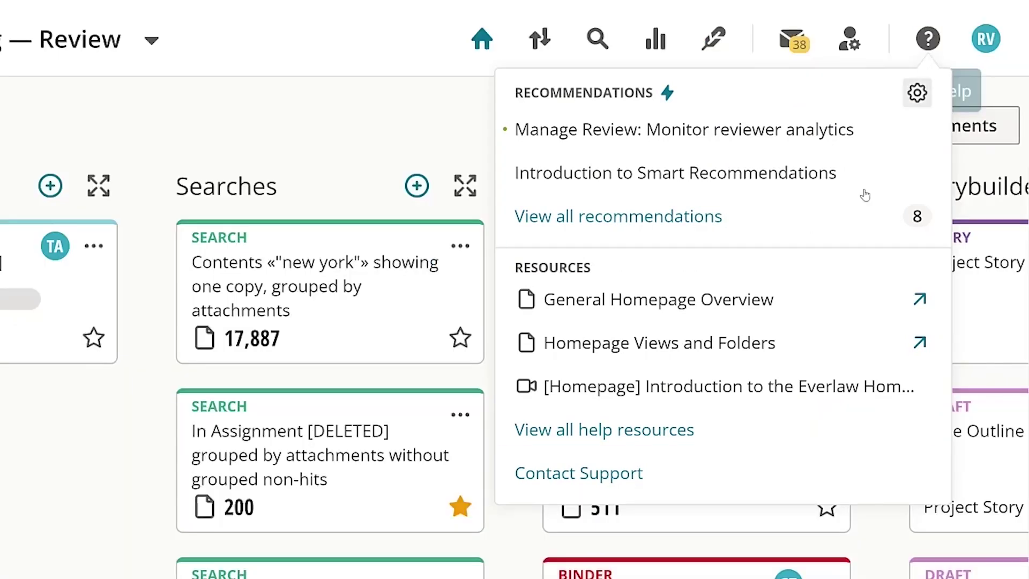
click(799, 432)
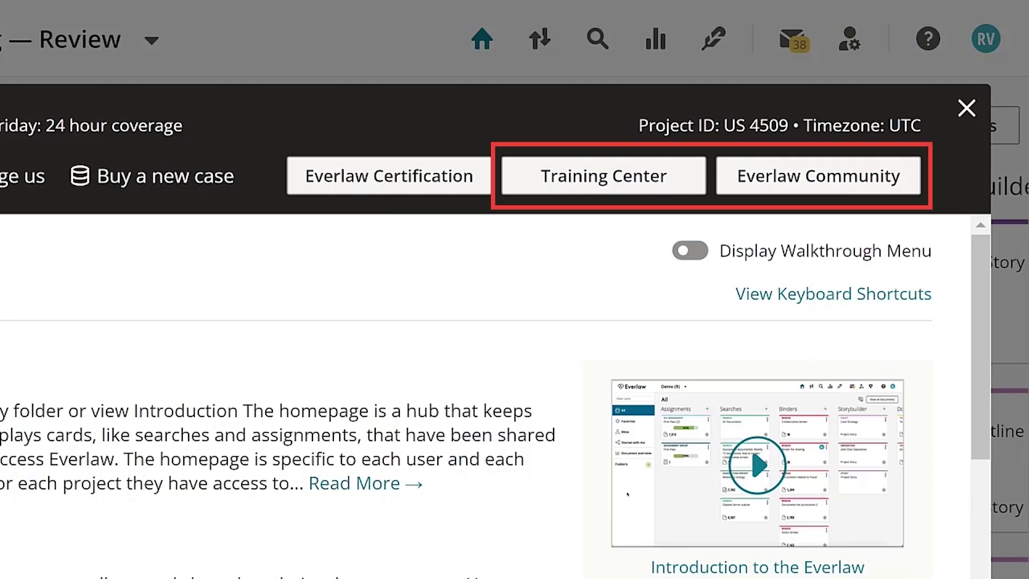